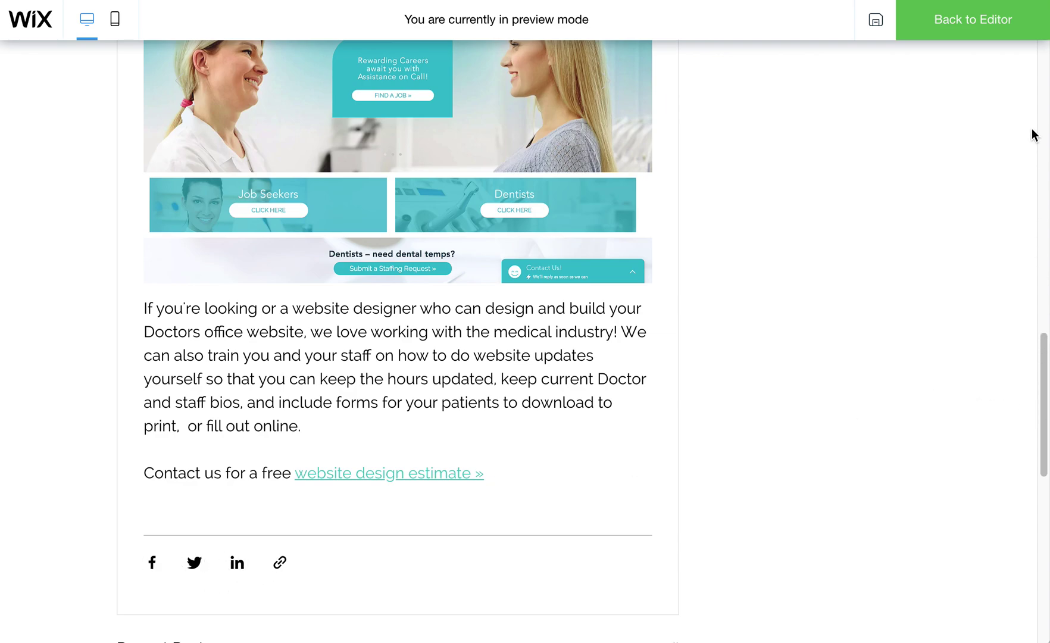
# Step: Scroll through the Medical Website Design Services post preview, then go back to the editor
pyautogui.moveTo(1043, 369); pyautogui.dragTo(1038, 78)
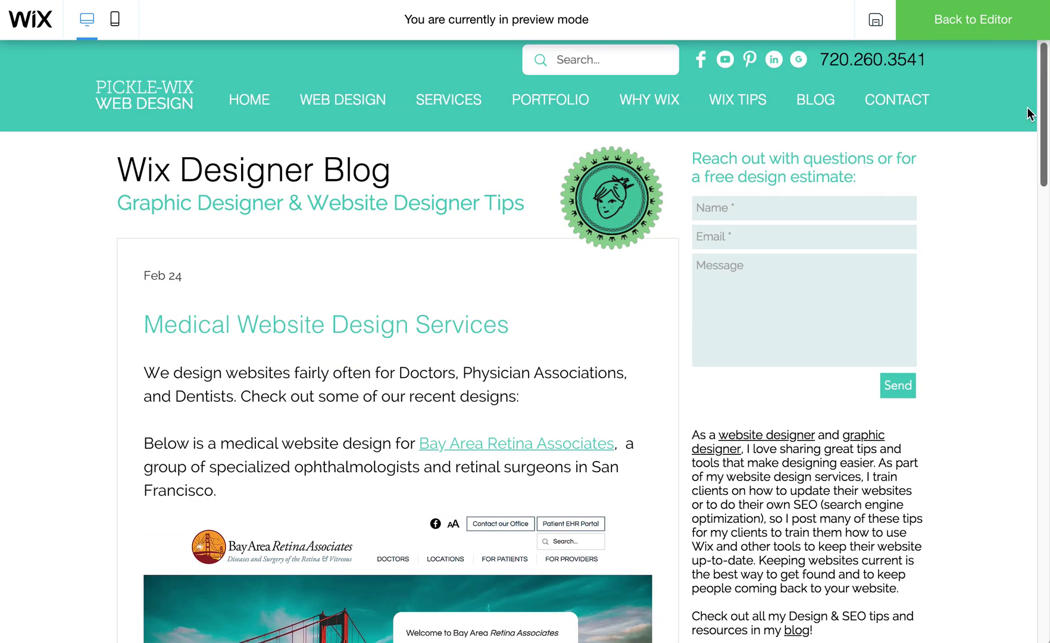
pyautogui.scroll(-20, 1003, 285)
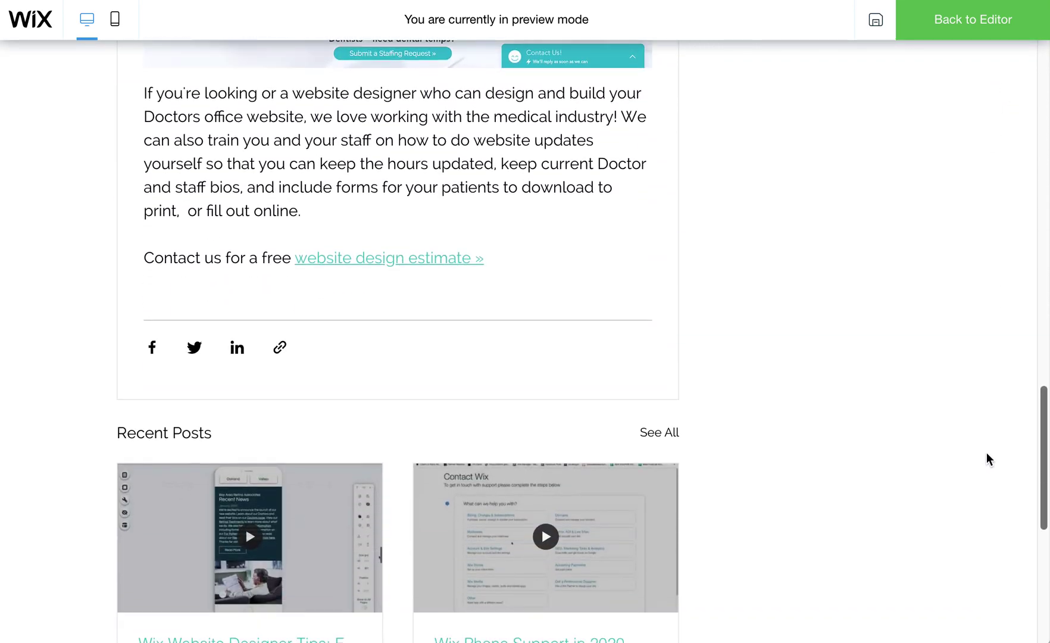
pyautogui.scroll(1, 987, 452)
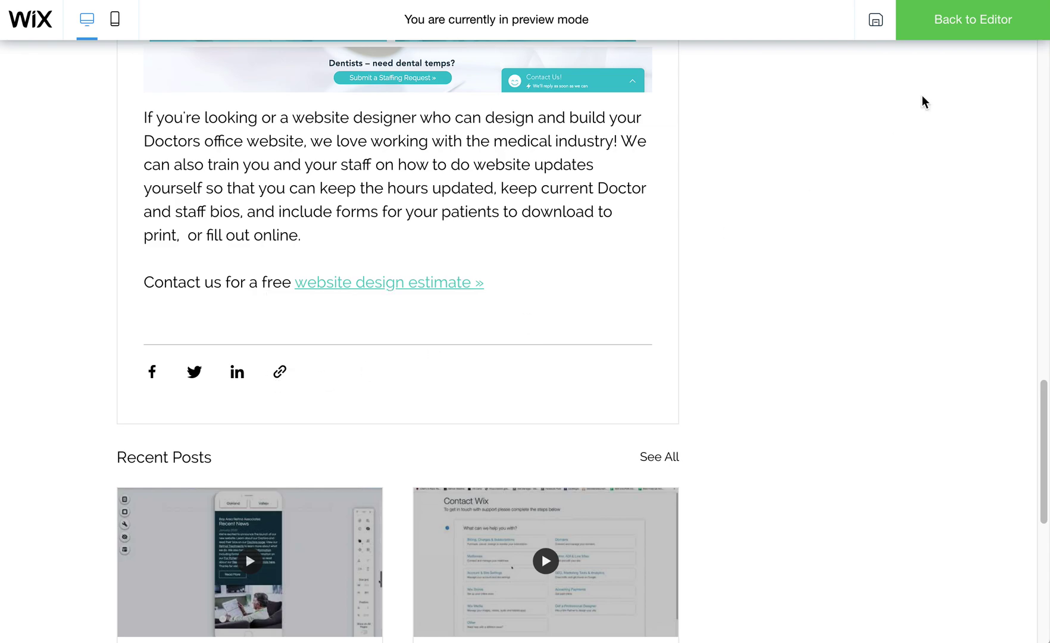
pyautogui.click(960, 24)
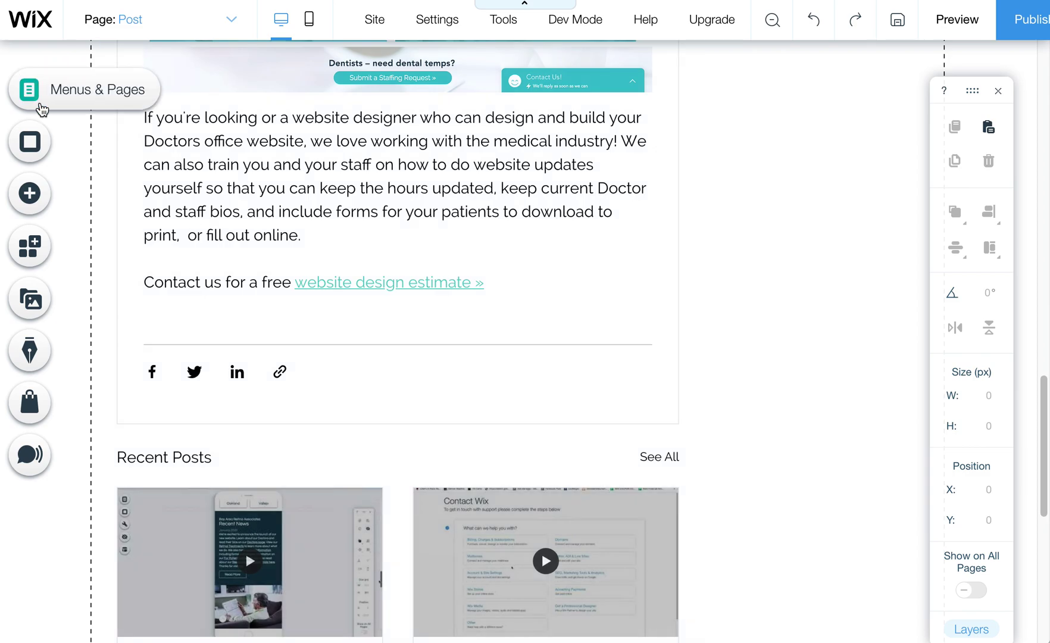
pyautogui.click(129, 18)
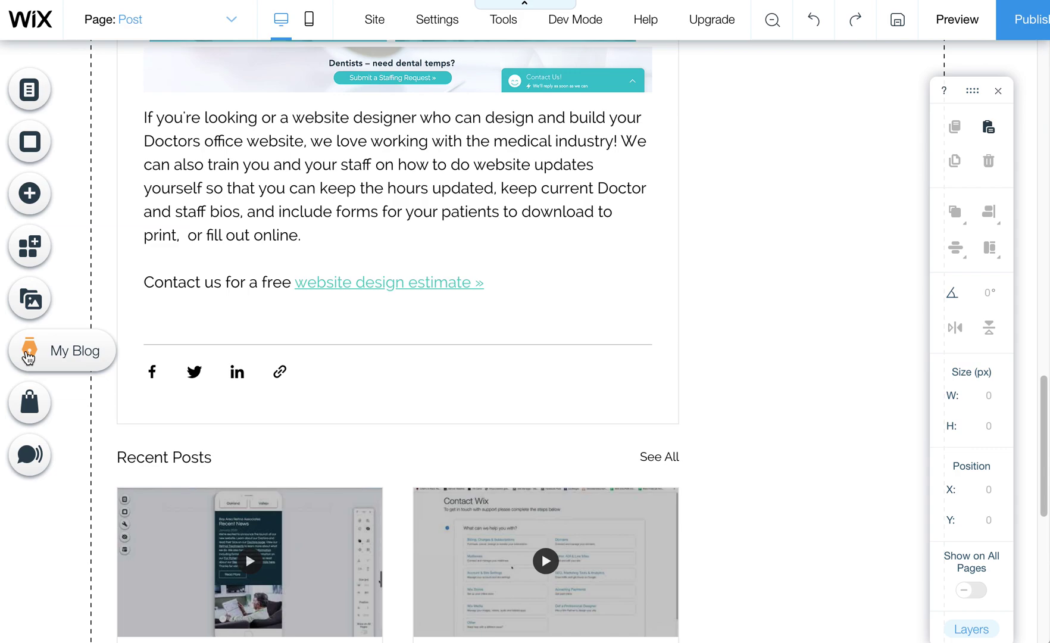
pyautogui.click(28, 357)
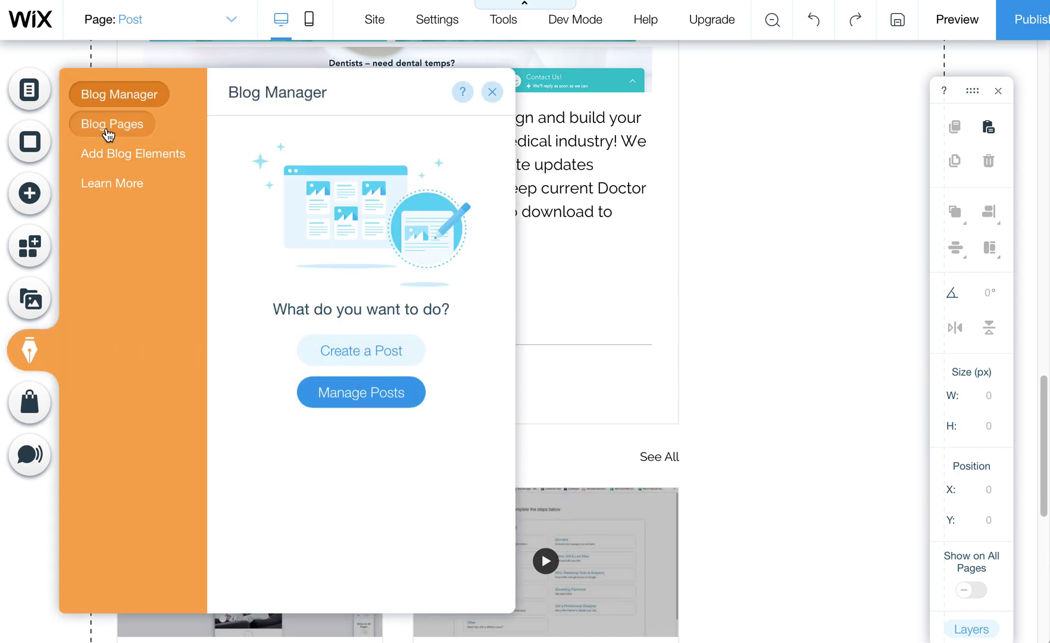
pyautogui.click(107, 132)
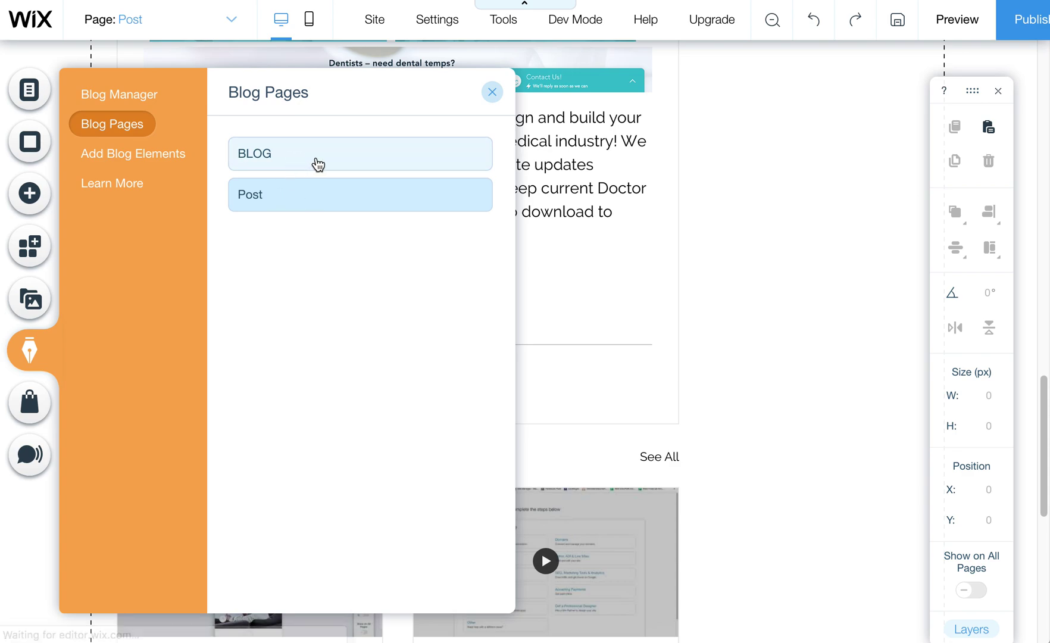
pyautogui.click(316, 163)
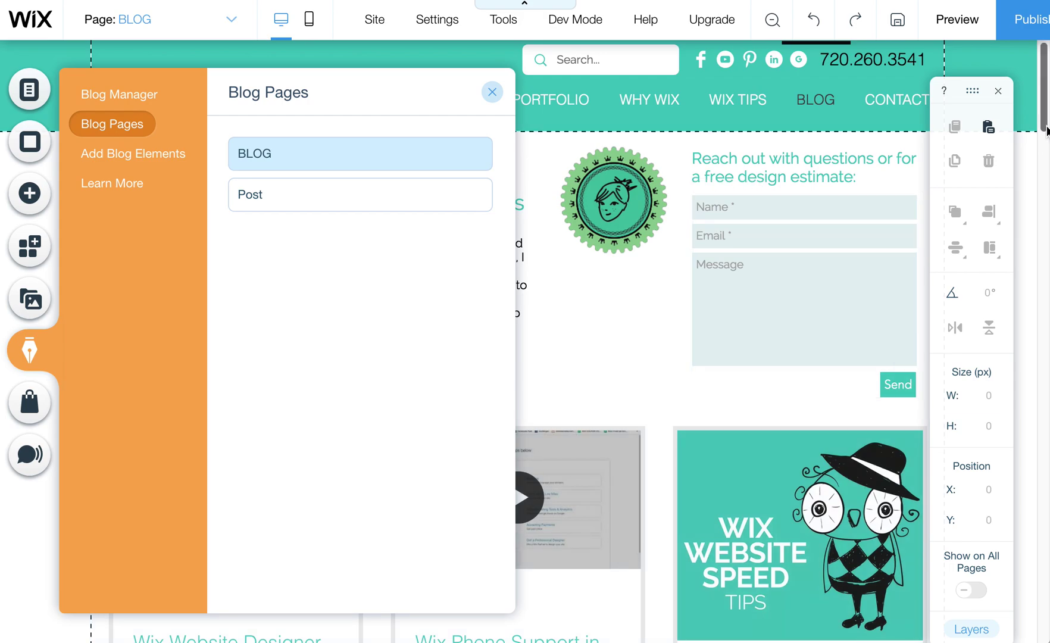
pyautogui.scroll(-5, 1041, 164)
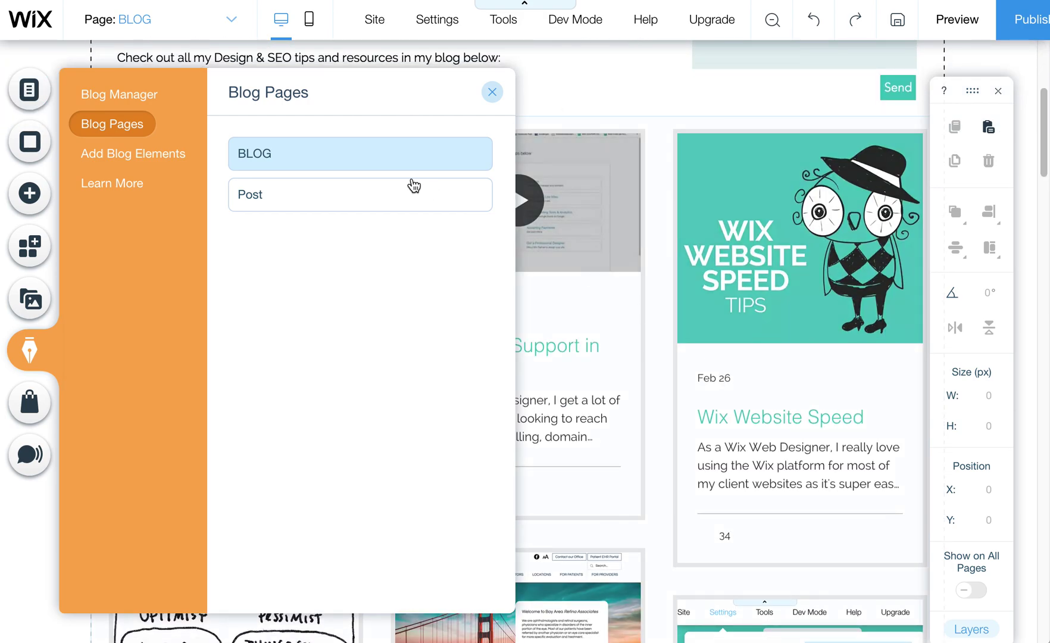
pyautogui.click(295, 199)
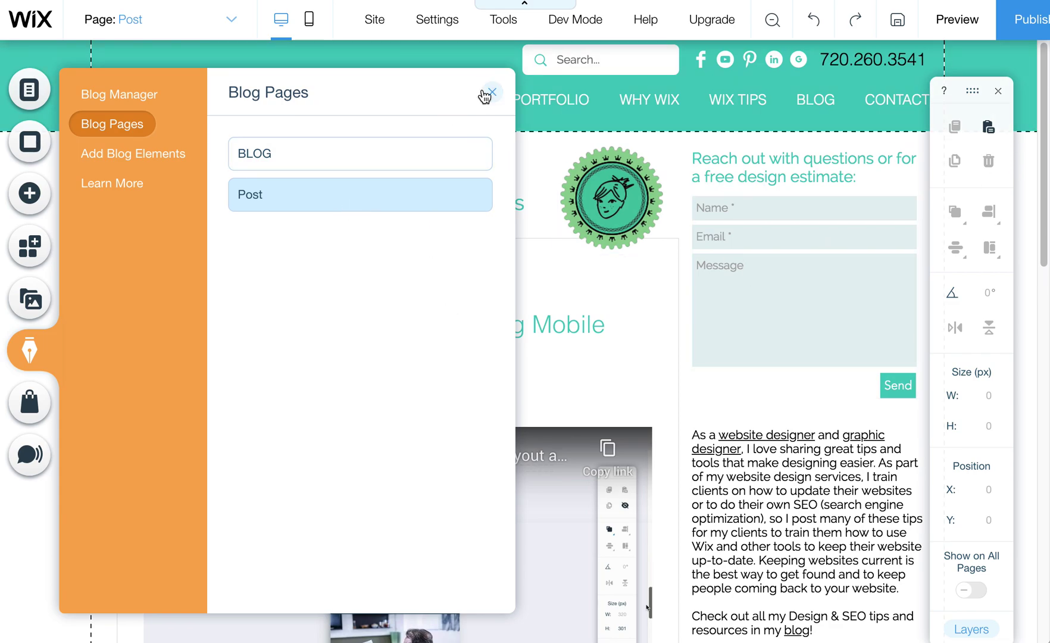
# Step: Close the blog pages list and select the blog post element on the page
pyautogui.click(492, 92)
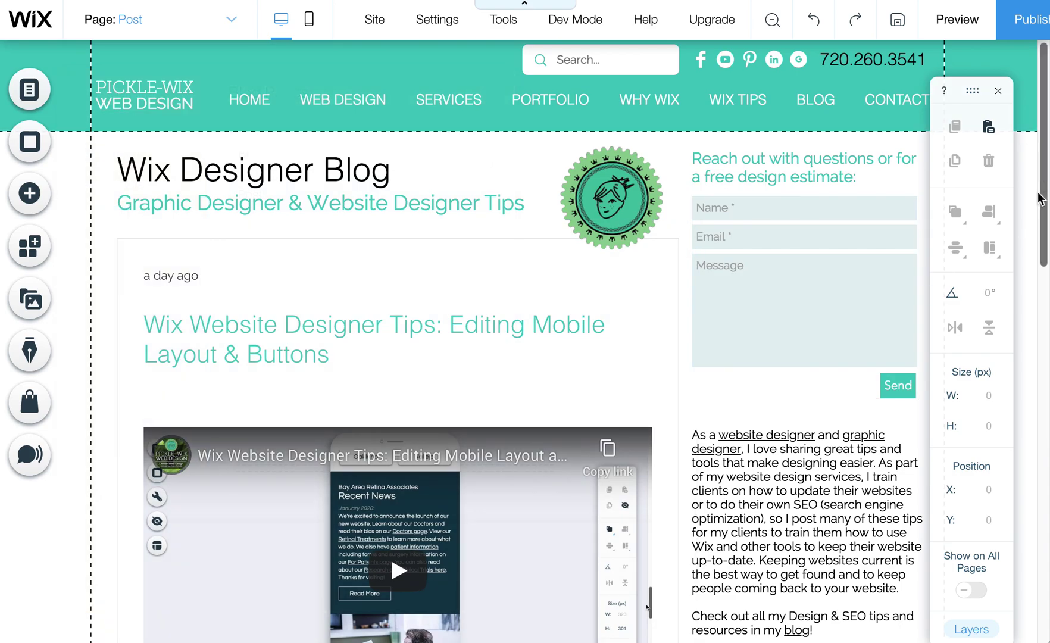
pyautogui.moveTo(1044, 166); pyautogui.dragTo(1031, 261)
pyautogui.scroll(-1, 1032, 262)
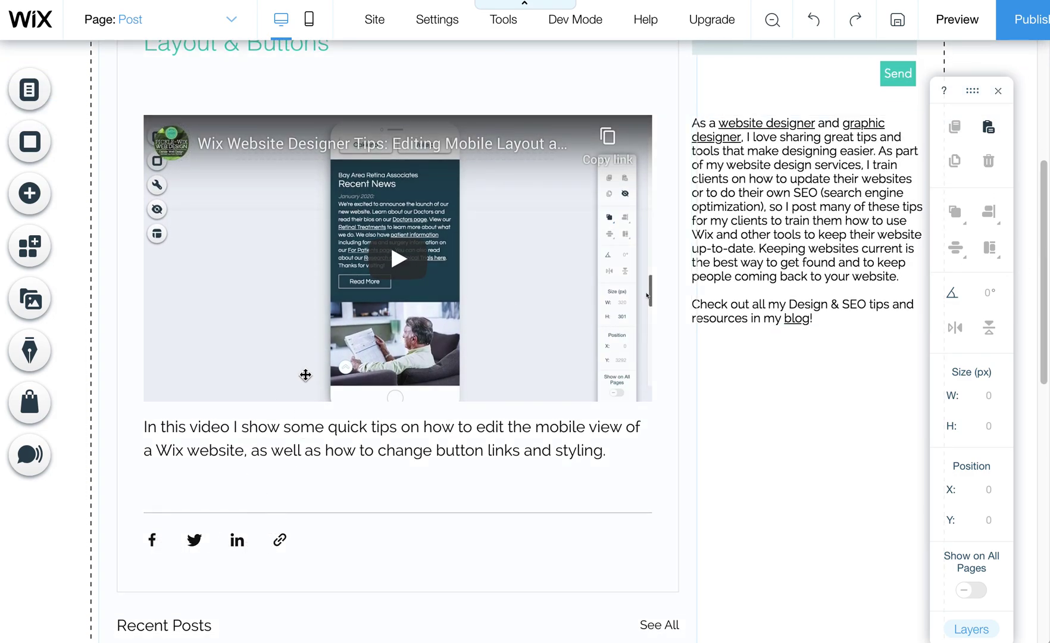
pyautogui.click(306, 375)
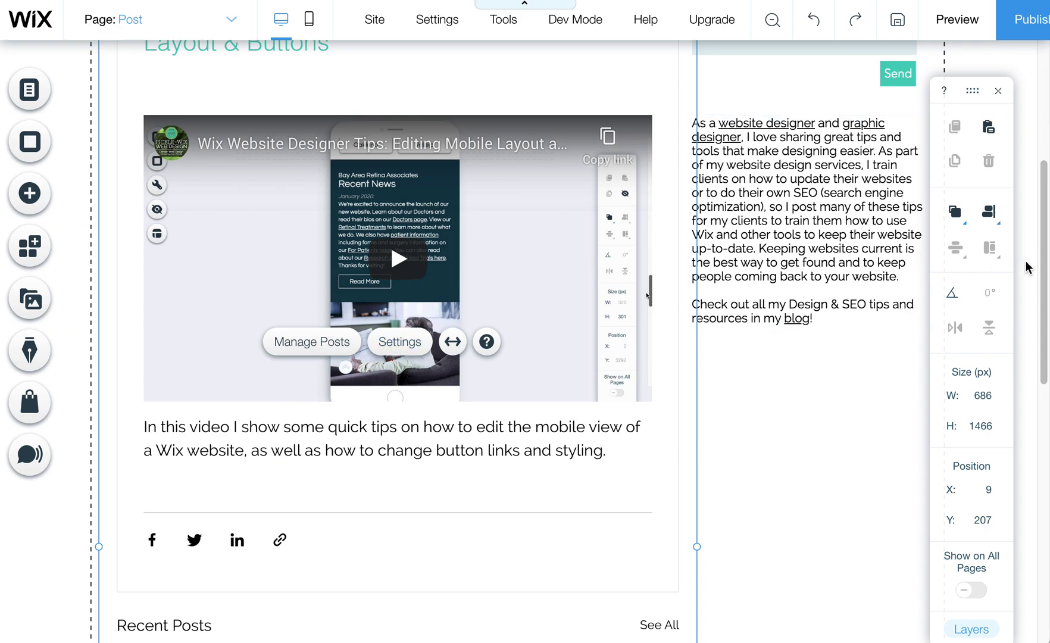
# Step: Open the post's Settings on the Display tab listing Publish date, Post title and last-update date
pyautogui.scroll(1, 1043, 238)
pyautogui.moveTo(1043, 239); pyautogui.dragTo(1039, 191)
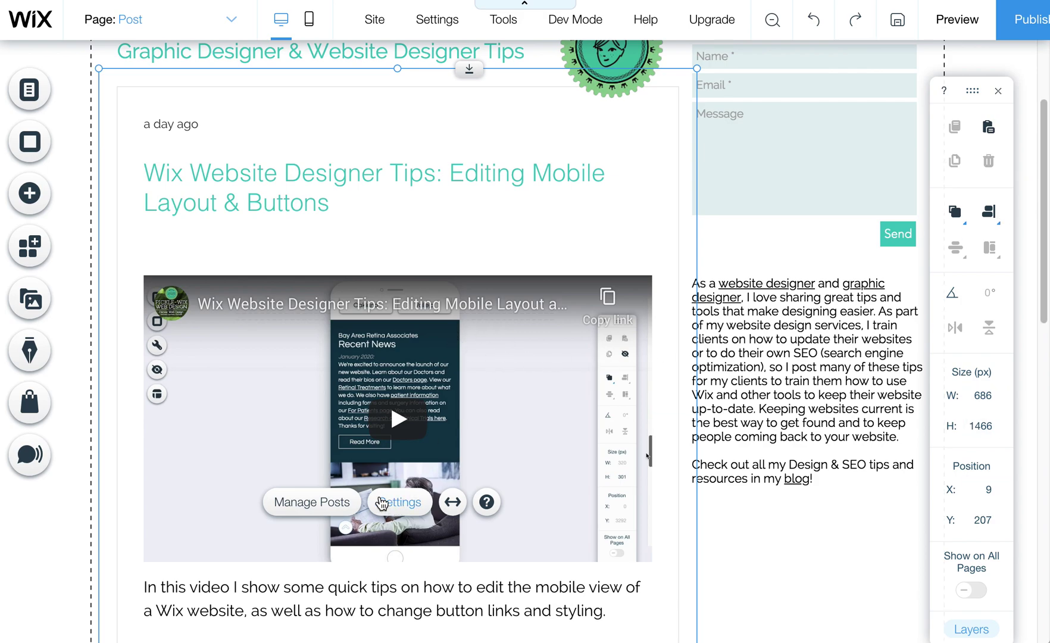
pyautogui.click(399, 504)
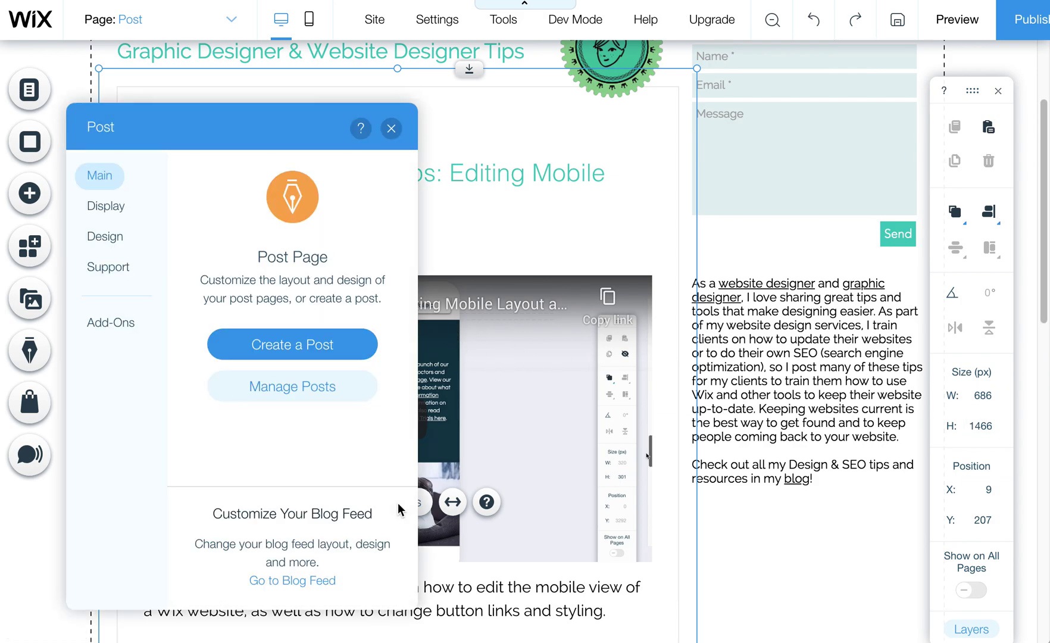
pyautogui.click(104, 207)
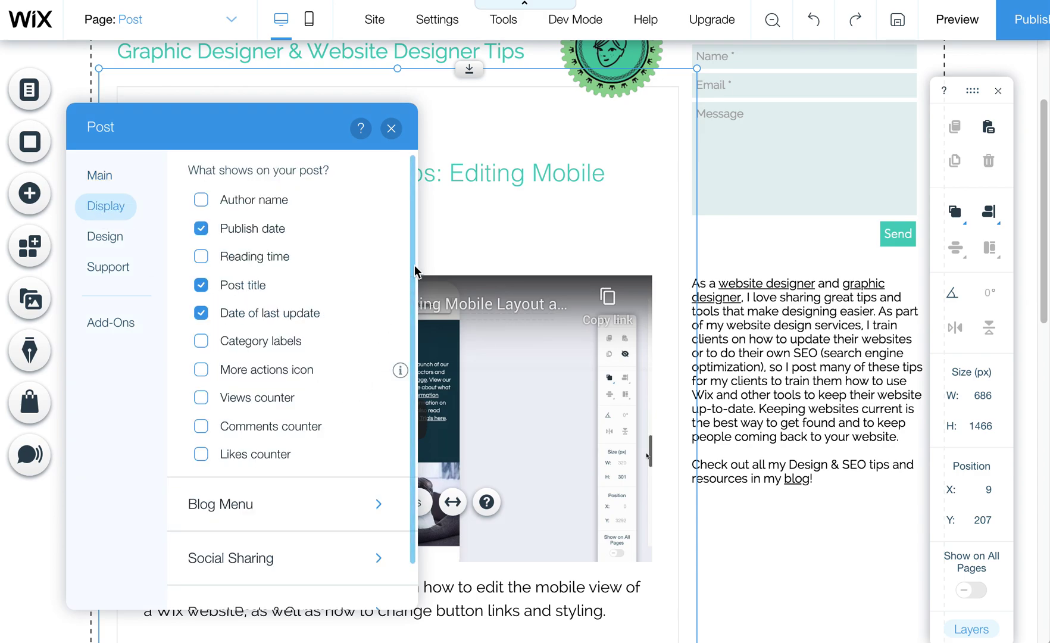
pyautogui.scroll(-1, 415, 271)
pyautogui.scroll(1, 376, 424)
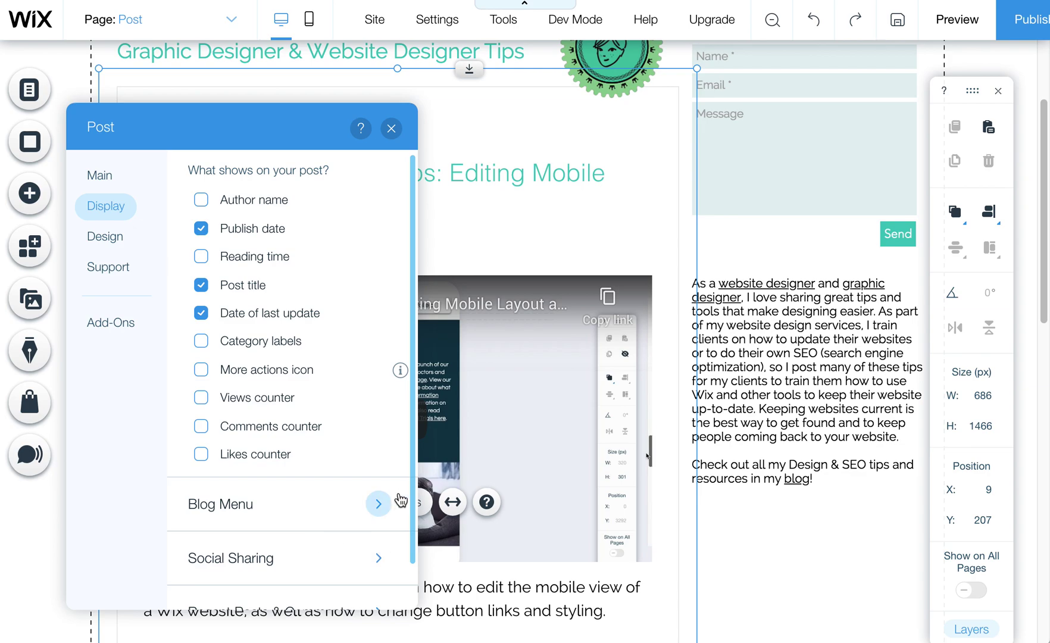
pyautogui.scroll(-1, 399, 503)
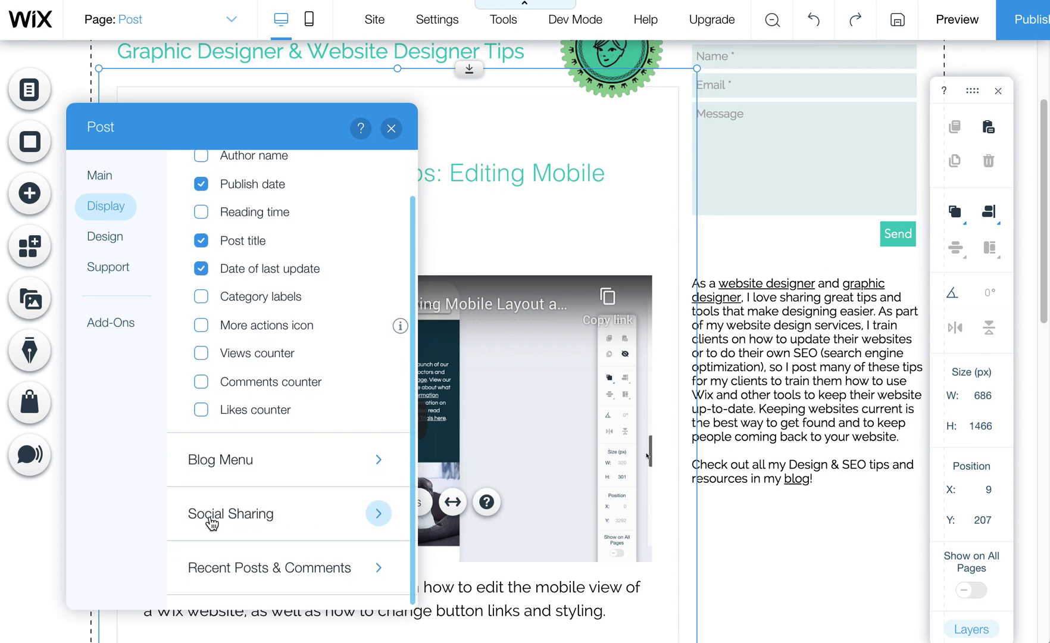
pyautogui.click(262, 517)
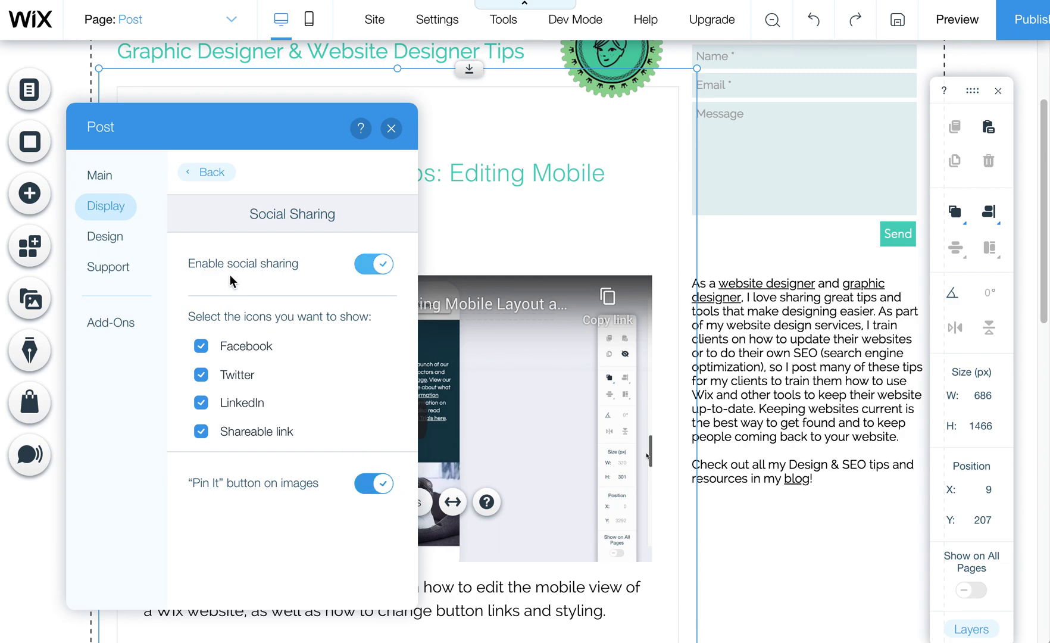
pyautogui.click(201, 172)
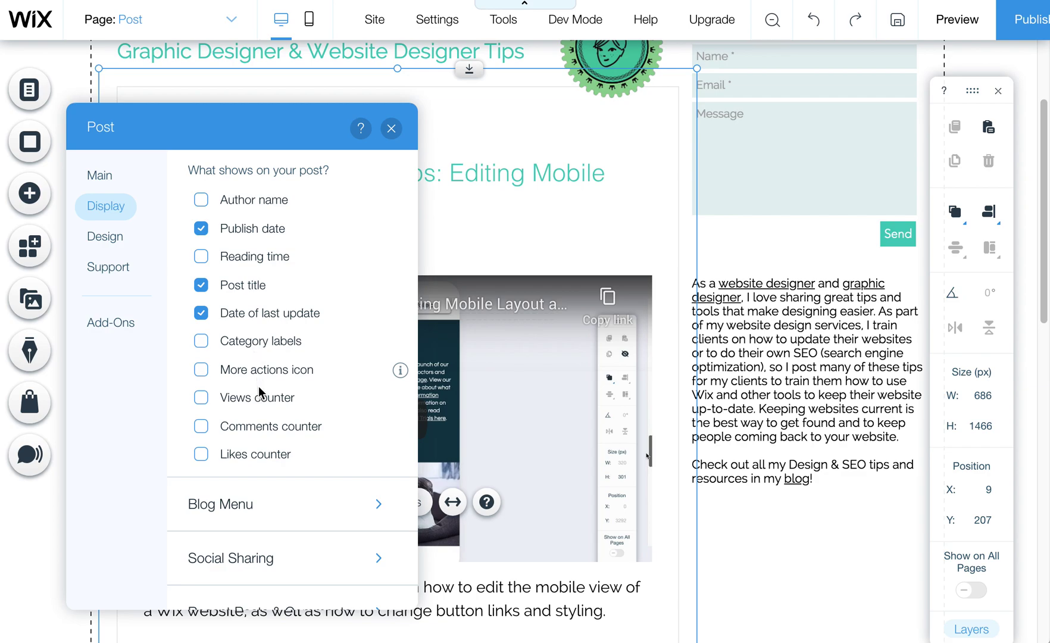
# Step: Tick the More actions icon option in the post's Display settings
pyautogui.moveTo(400, 372)
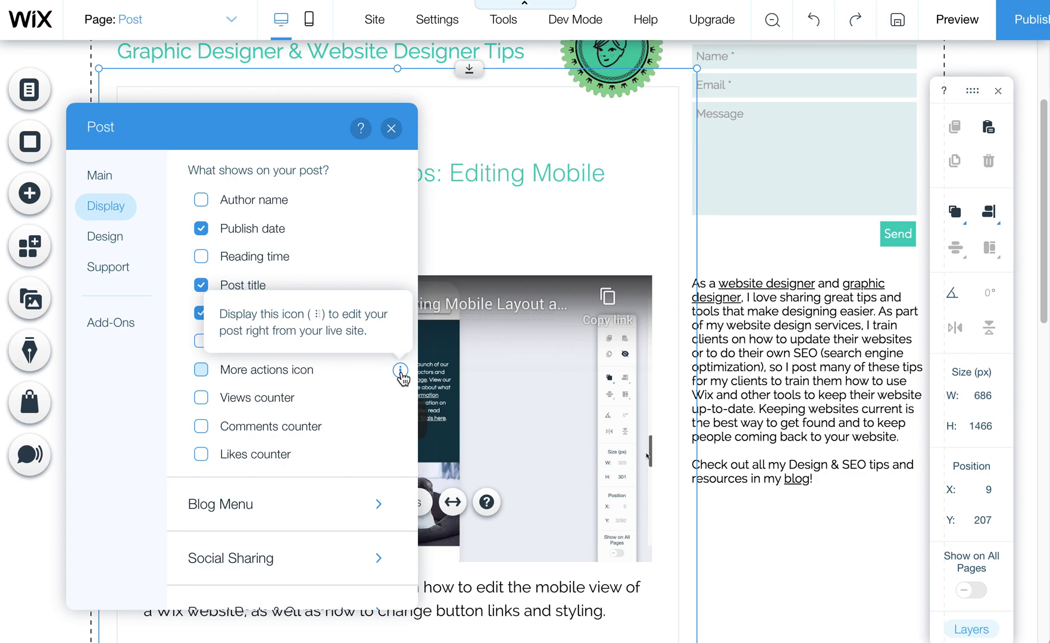
pyautogui.click(201, 371)
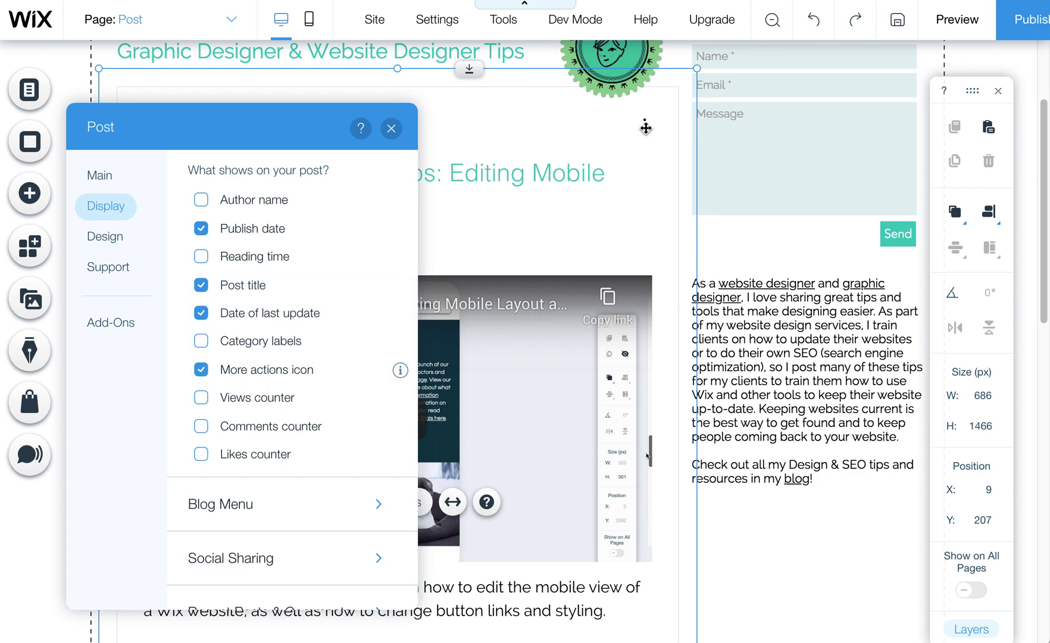
# Step: Preview the post's More actions menu with Edit, Share and Delete Post, then resume editing
pyautogui.click(391, 128)
pyautogui.click(953, 24)
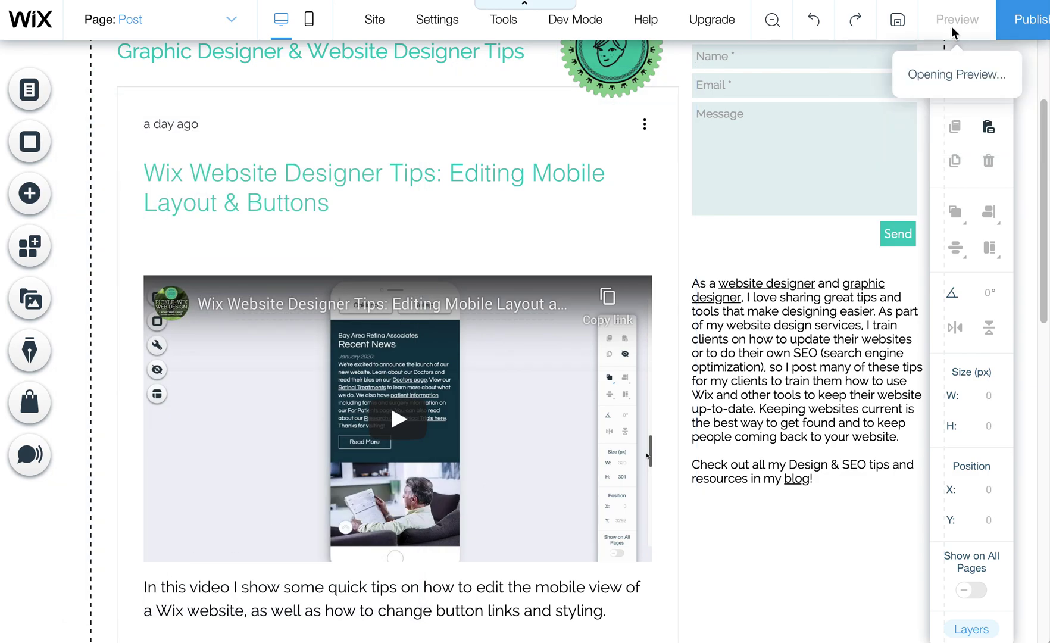
pyautogui.click(644, 124)
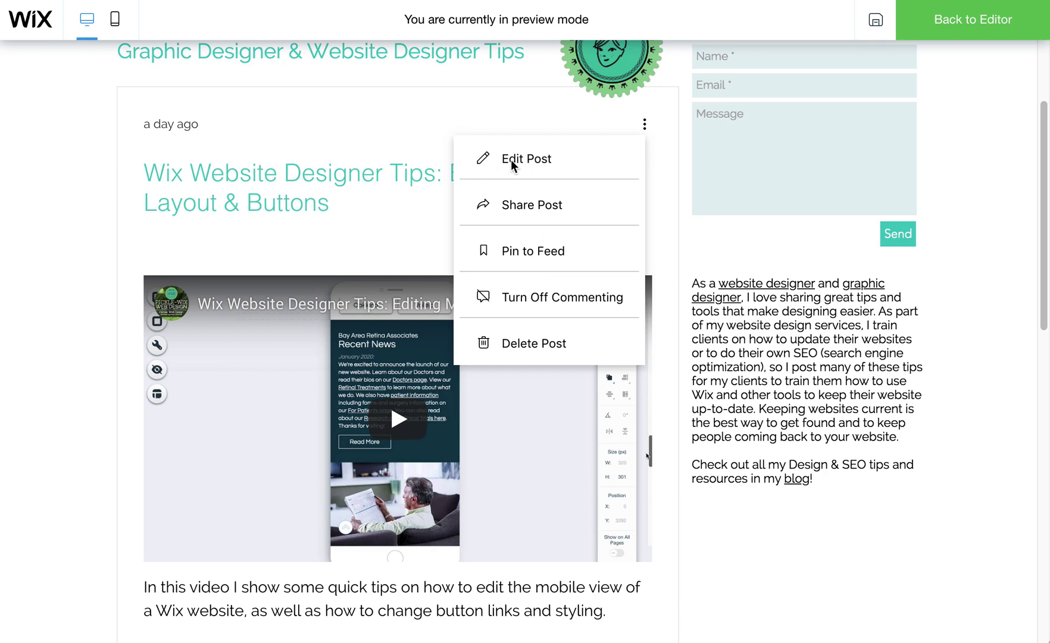
pyautogui.click(960, 30)
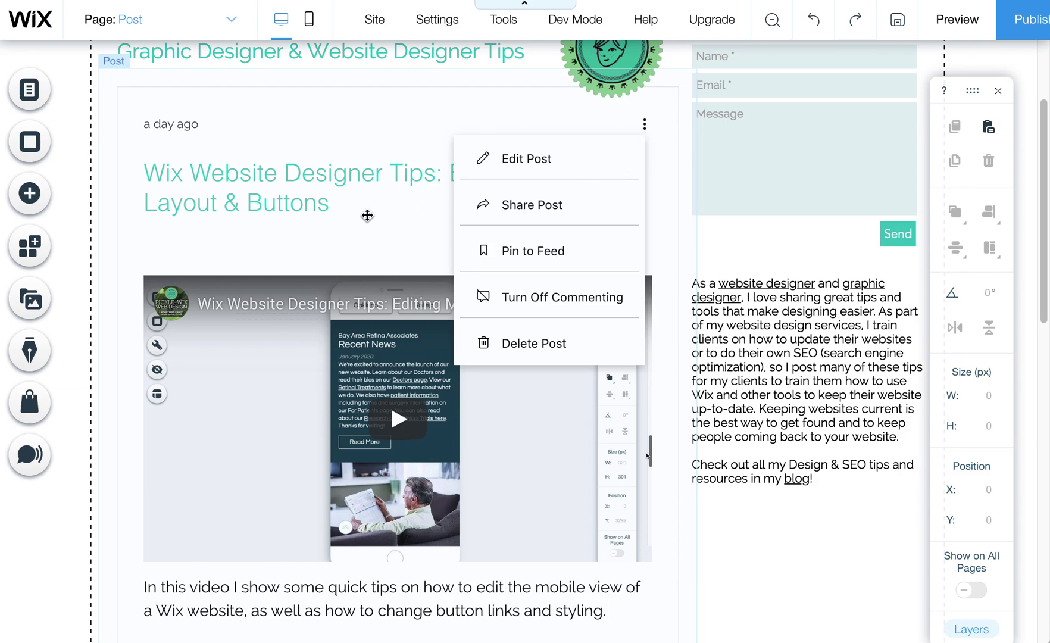
# Step: Open the Blog Menu options in the selected post's Display settings
pyautogui.click(367, 215)
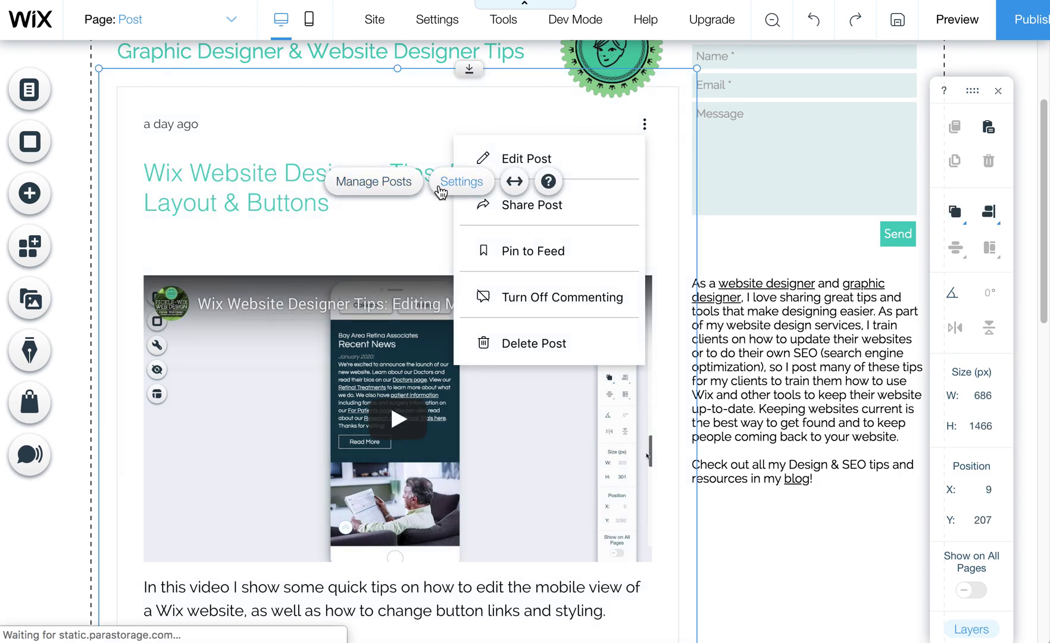
pyautogui.click(441, 188)
pyautogui.click(100, 206)
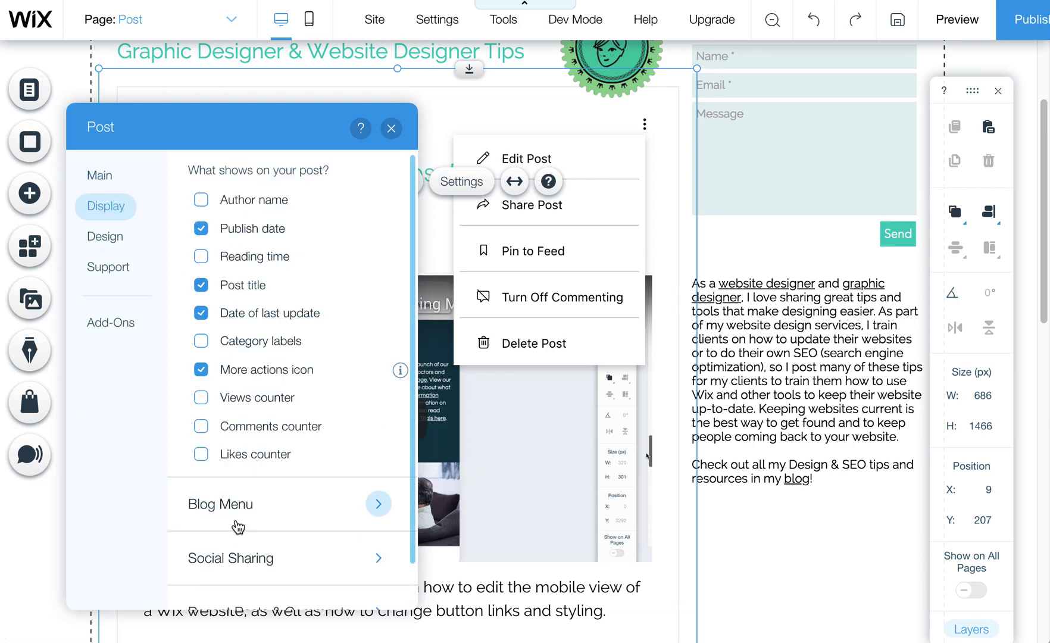
pyautogui.click(237, 519)
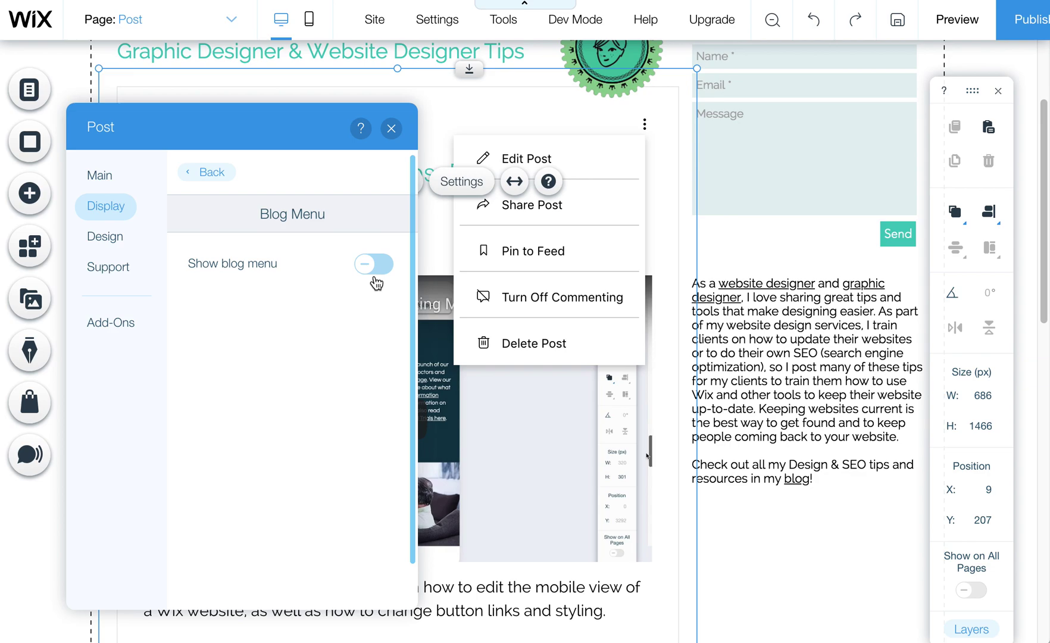
# Step: Switch on Show blog menu and shift the panel to inspect the header and login button
pyautogui.scroll(3, 1045, 181)
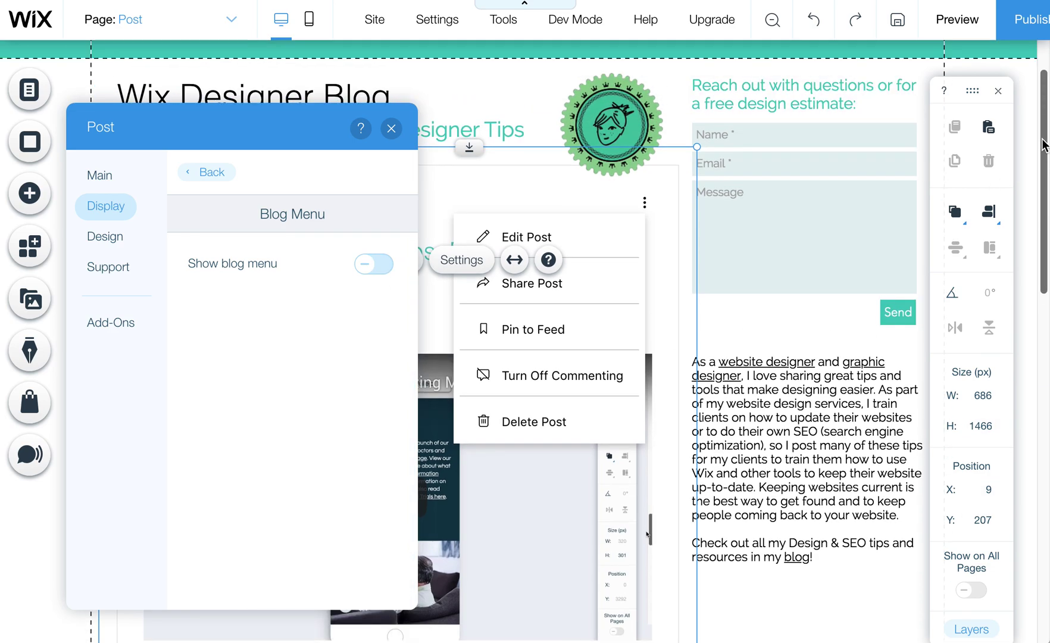
pyautogui.moveTo(317, 134); pyautogui.dragTo(811, 123)
pyautogui.click(864, 253)
pyautogui.moveTo(674, 103); pyautogui.dragTo(679, 284)
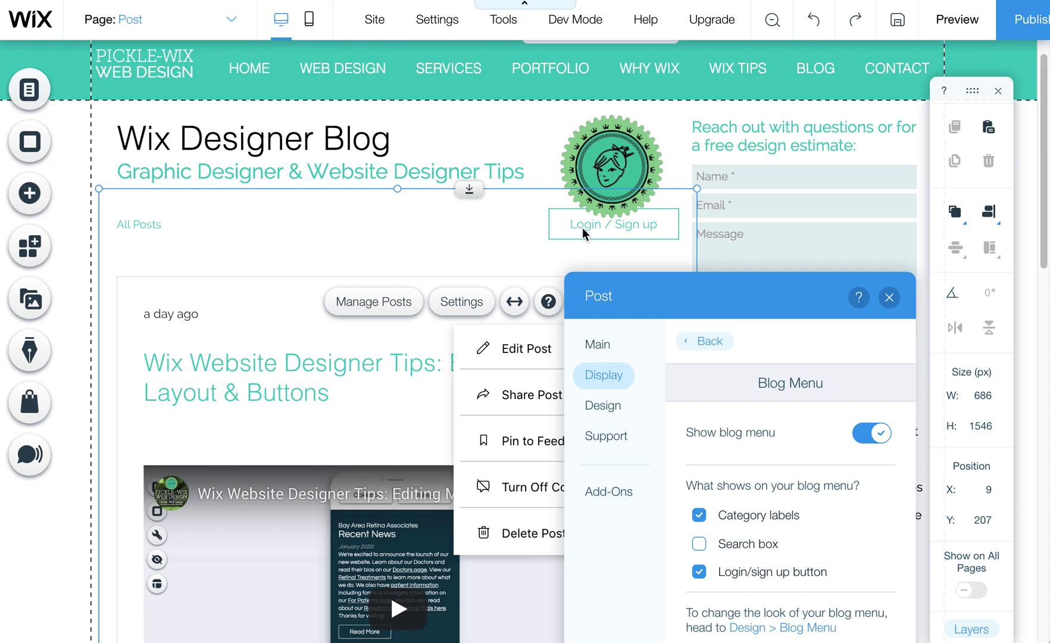
pyautogui.moveTo(645, 305); pyautogui.dragTo(639, 136)
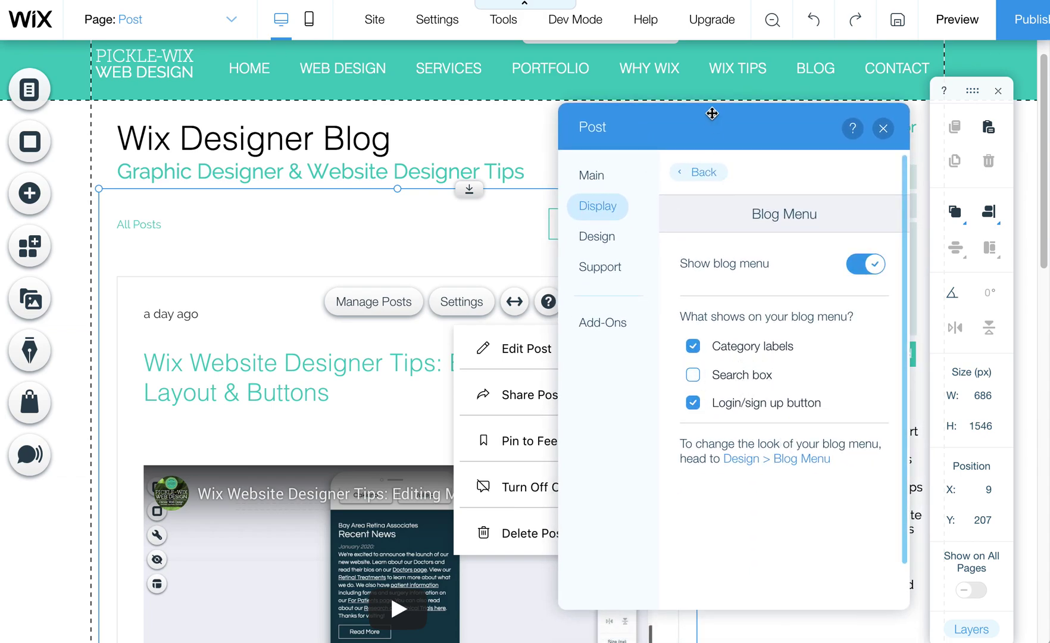
pyautogui.moveTo(708, 108); pyautogui.dragTo(786, 92)
# Step: Toggle the Login/sign up button option, then switch Show blog menu off
pyautogui.click(783, 389)
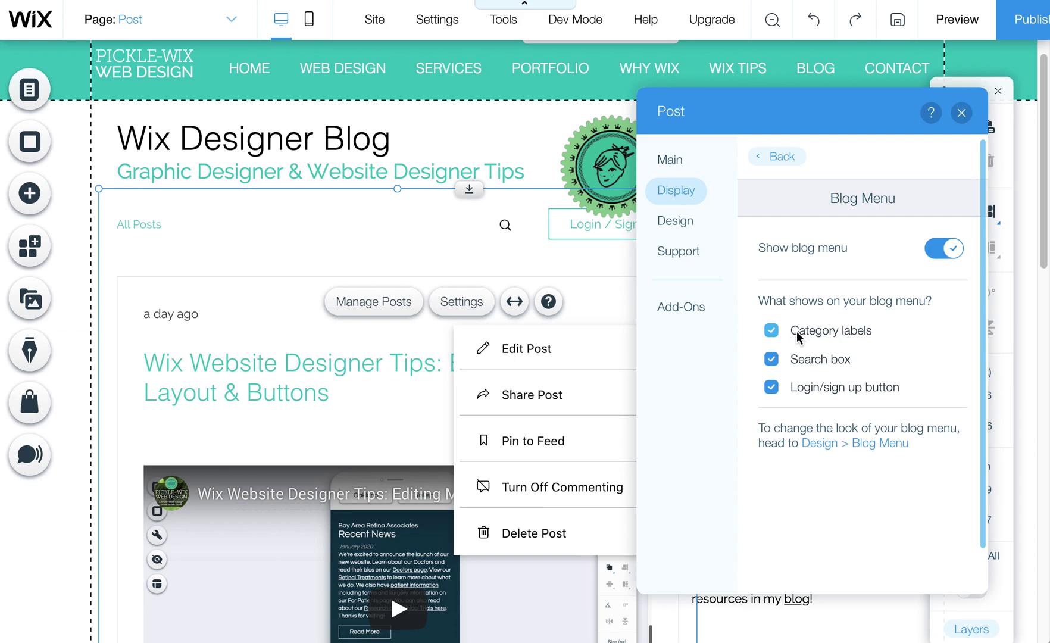
pyautogui.click(938, 253)
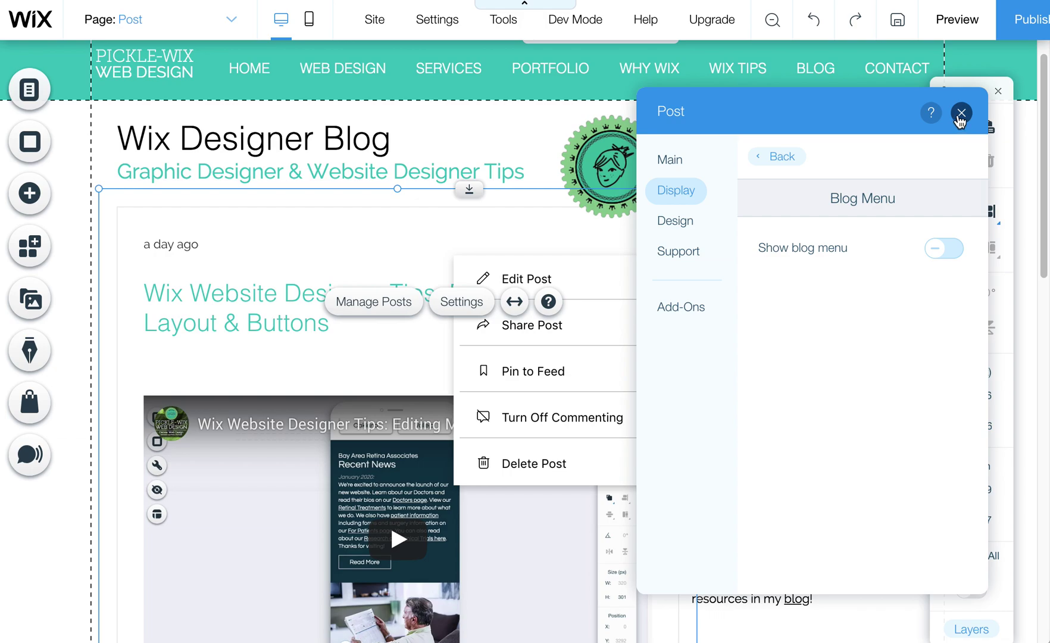
# Step: Back in the Display list, open Recent Posts & Comments with both toggles on
pyautogui.click(777, 157)
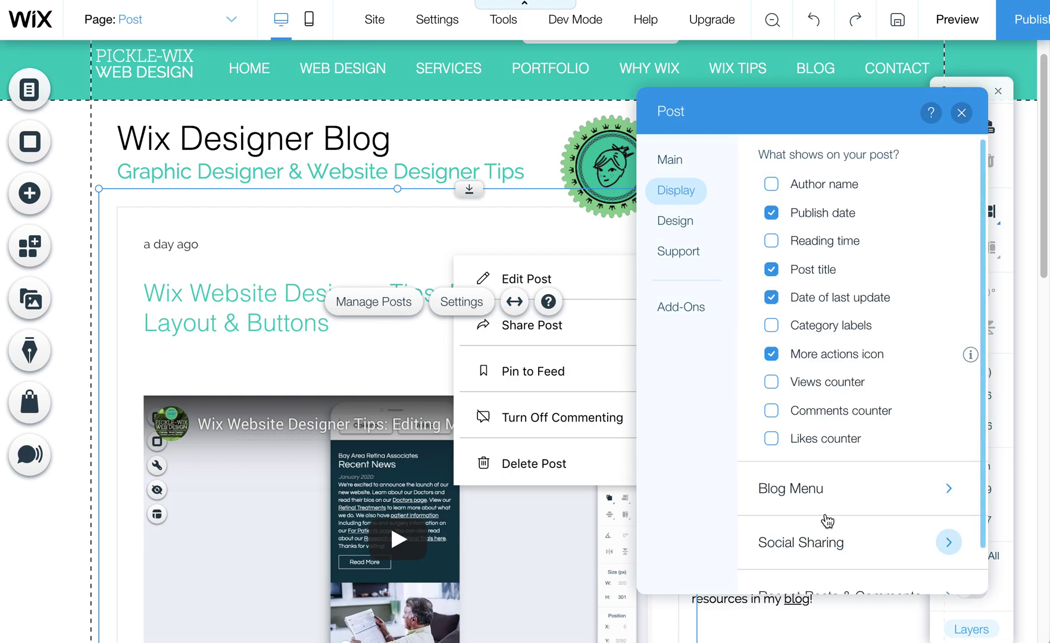
pyautogui.scroll(-1, 970, 511)
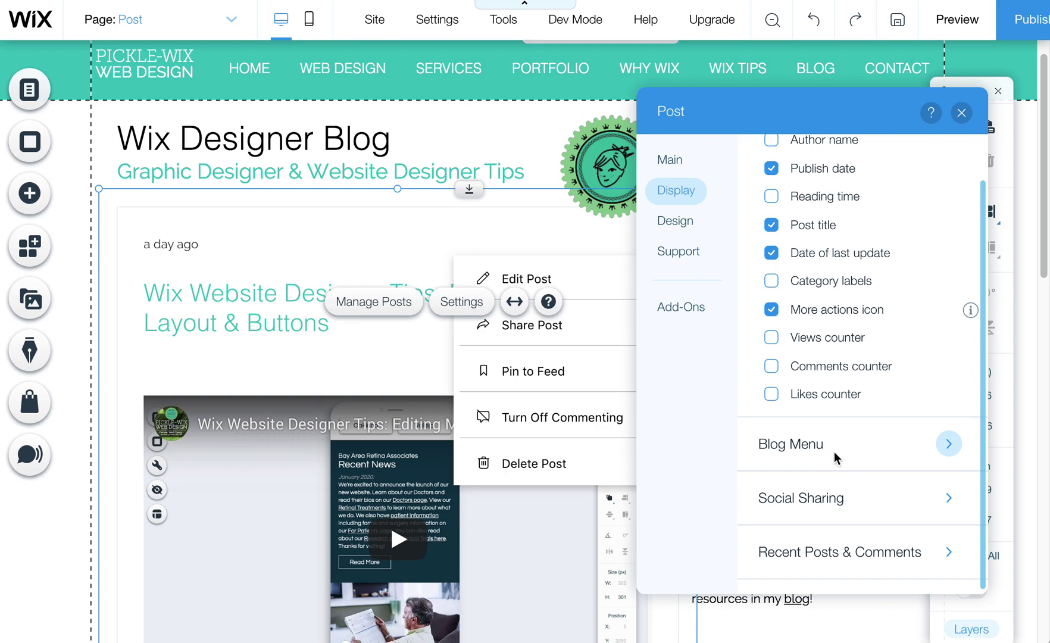
pyautogui.click(821, 551)
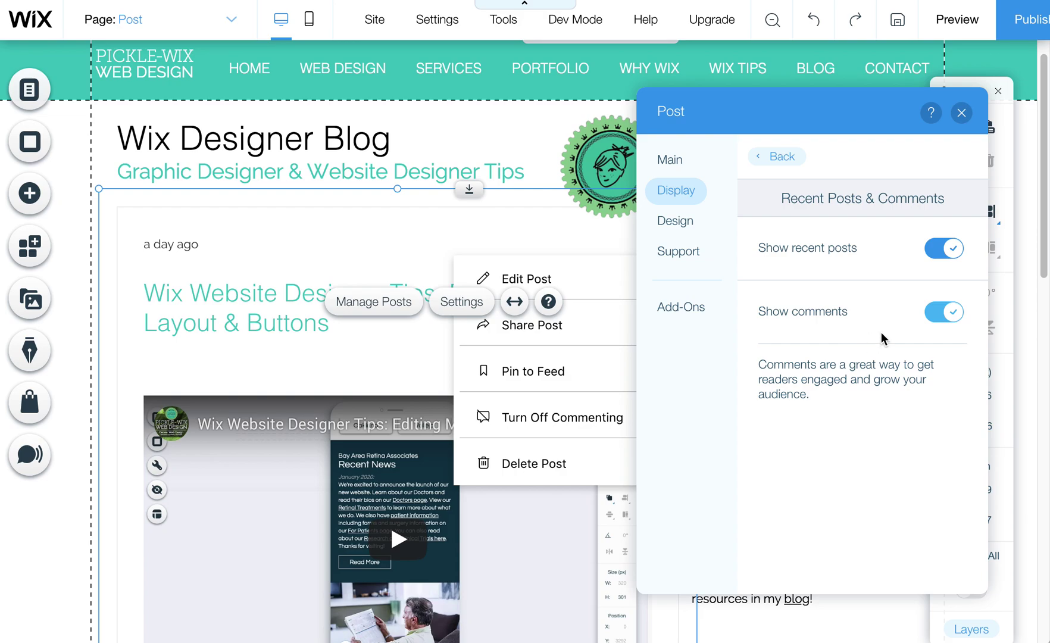
pyautogui.click(682, 226)
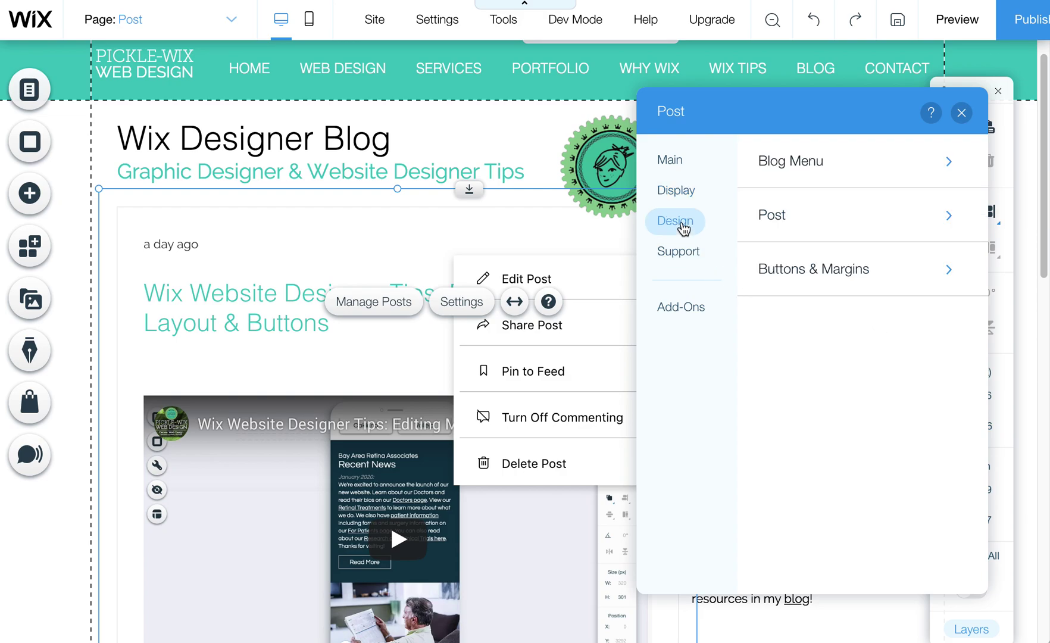
pyautogui.click(768, 178)
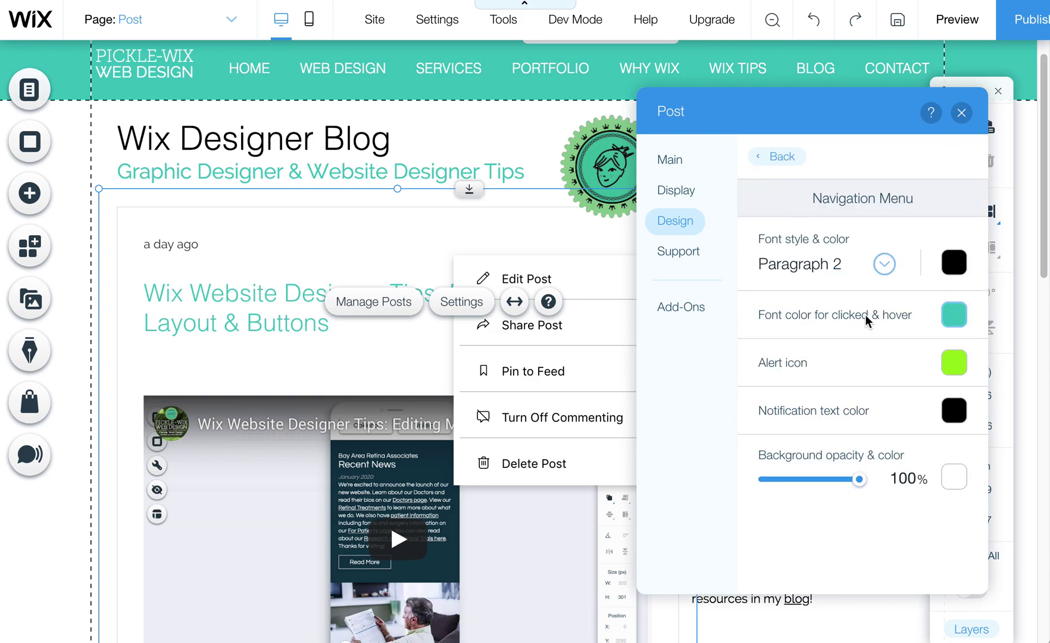
pyautogui.click(779, 156)
pyautogui.click(835, 167)
pyautogui.click(781, 159)
pyautogui.click(799, 222)
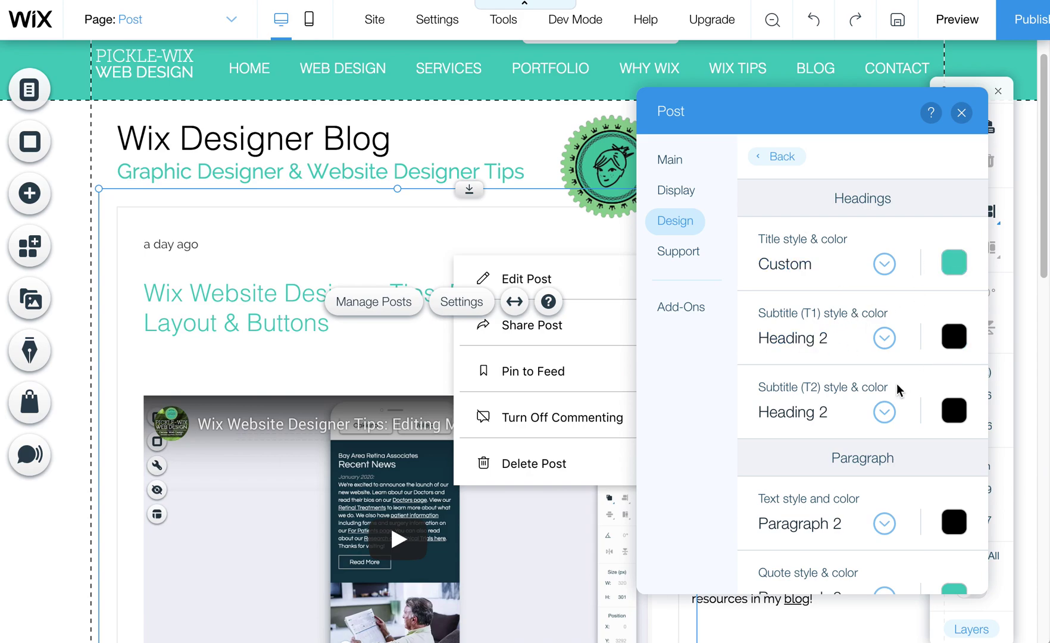
pyautogui.click(879, 337)
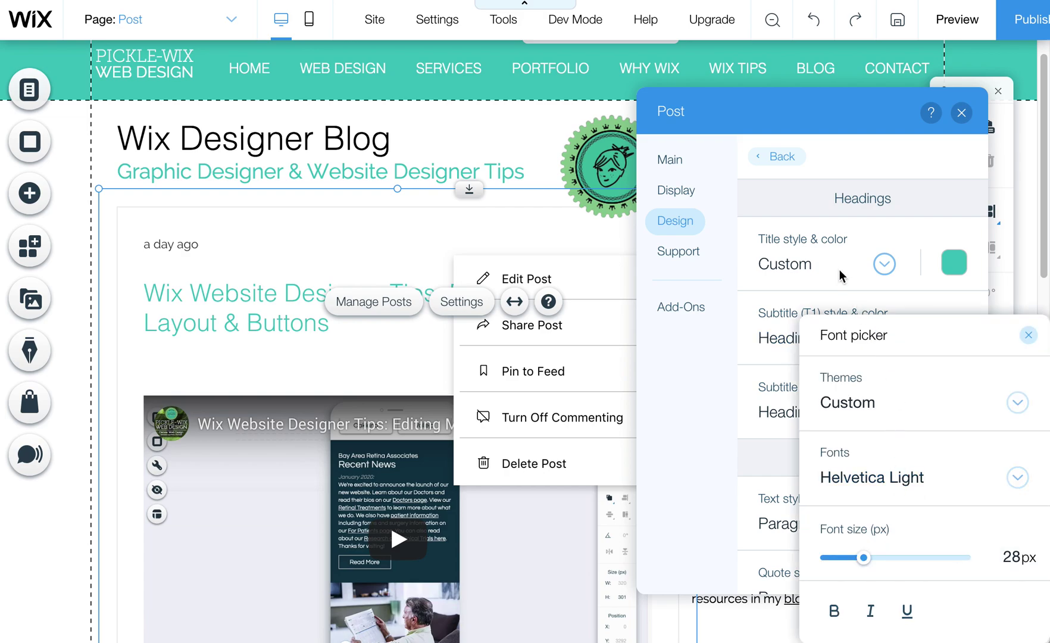
pyautogui.click(940, 289)
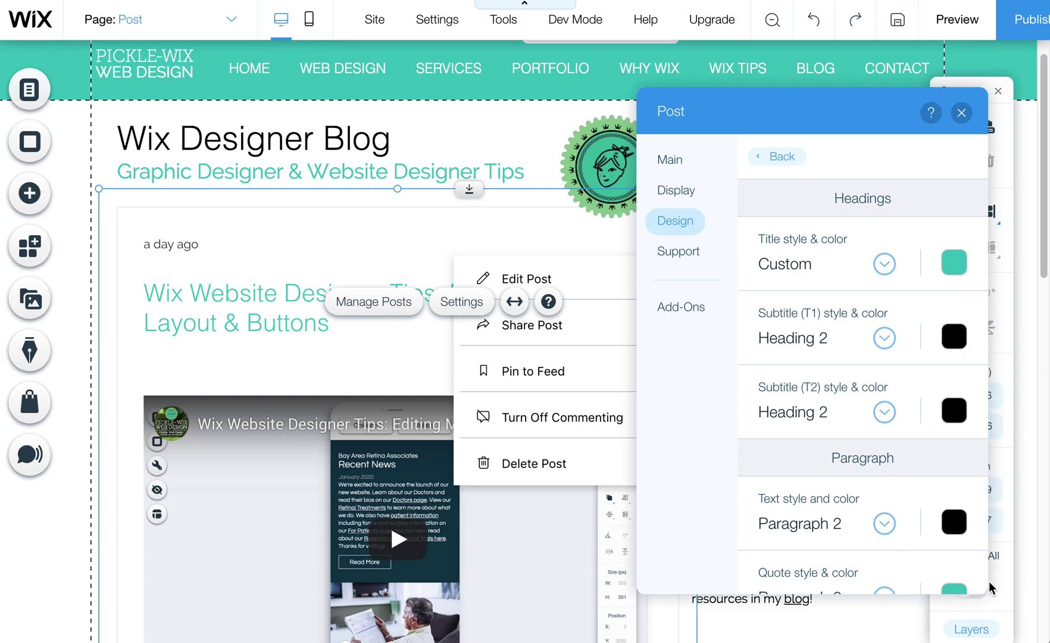
pyautogui.scroll(-2, 983, 575)
pyautogui.scroll(-4, 976, 524)
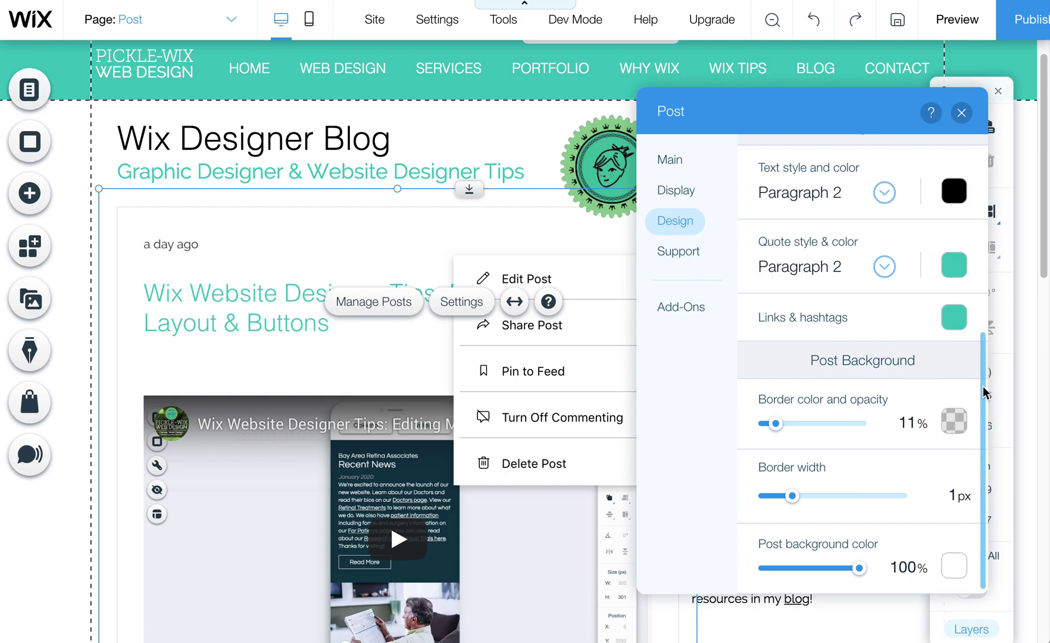
pyautogui.moveTo(987, 393); pyautogui.dragTo(984, 186)
pyautogui.click(780, 160)
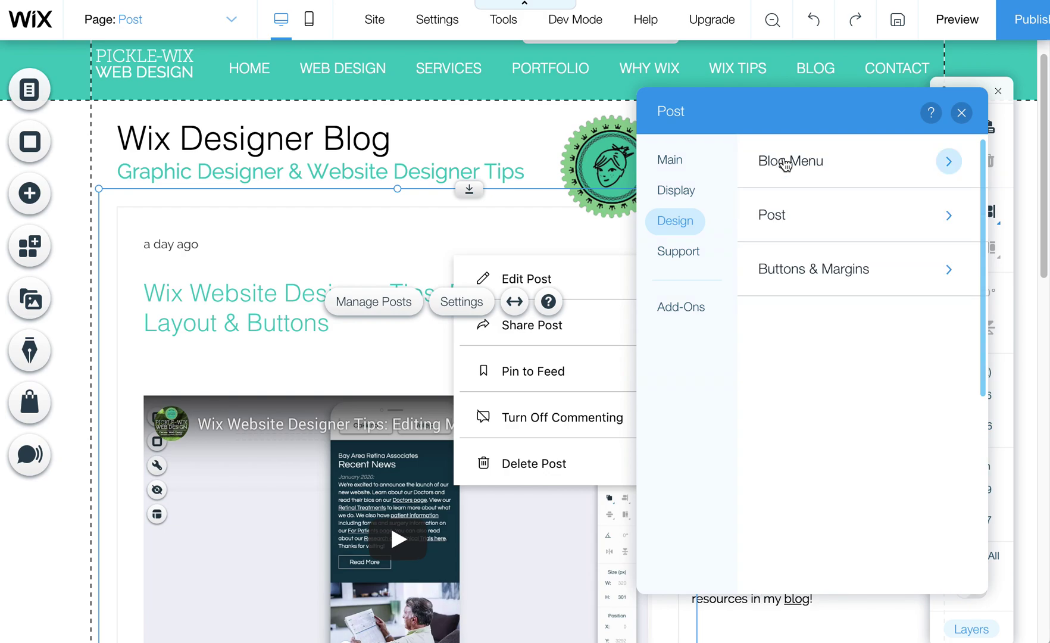
# Step: Set the Post Margins opacity to 0% in the Buttons & Margins design settings
pyautogui.click(786, 276)
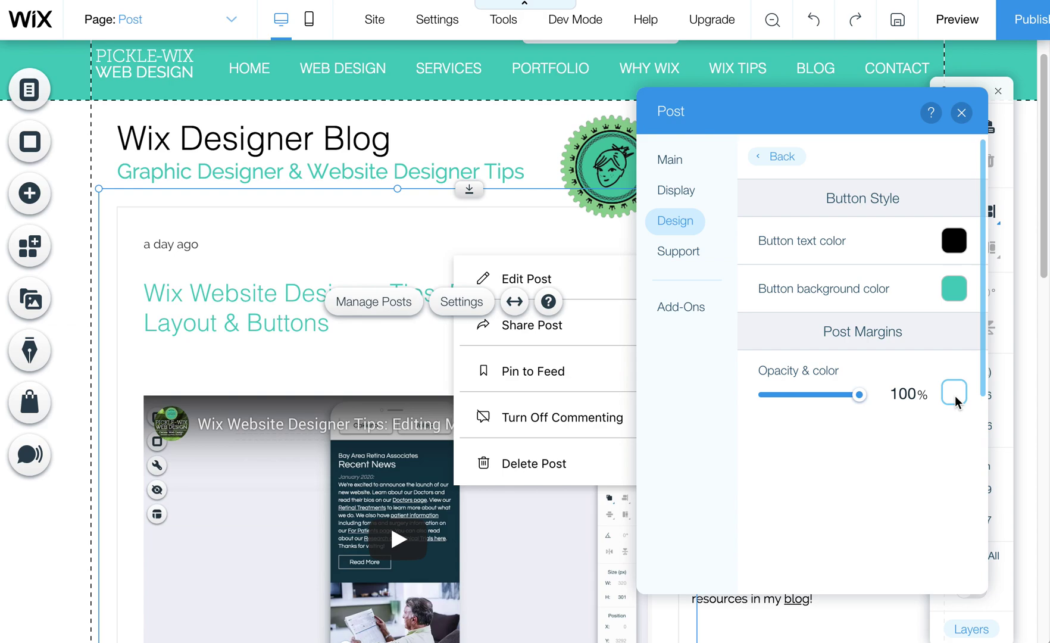
pyautogui.moveTo(859, 394); pyautogui.dragTo(684, 390)
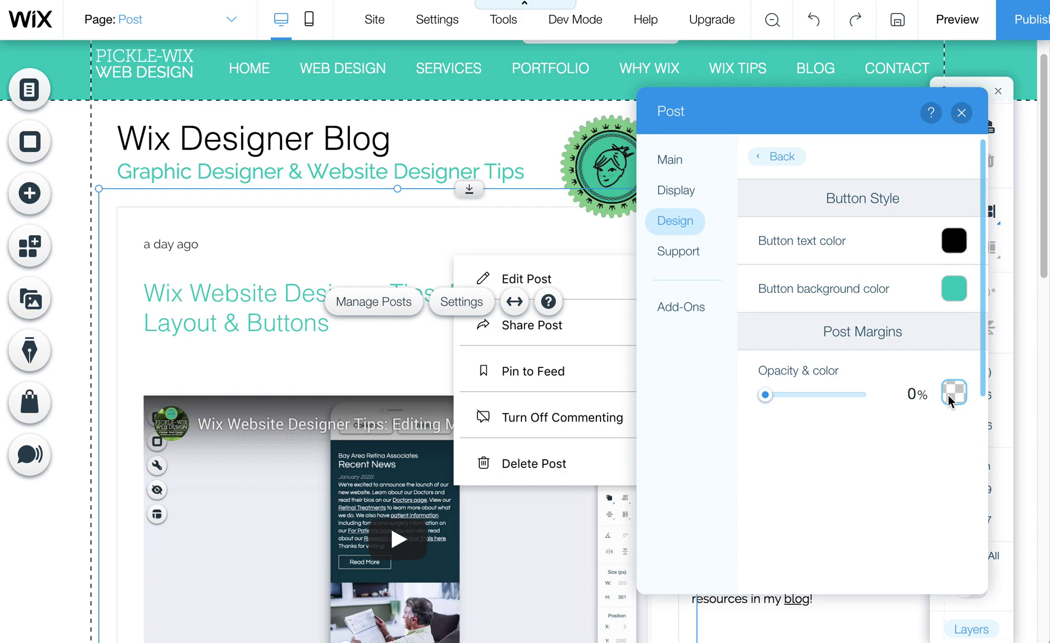
# Step: Step back through the Main and Display settings, then close the Post settings panel
pyautogui.click(785, 157)
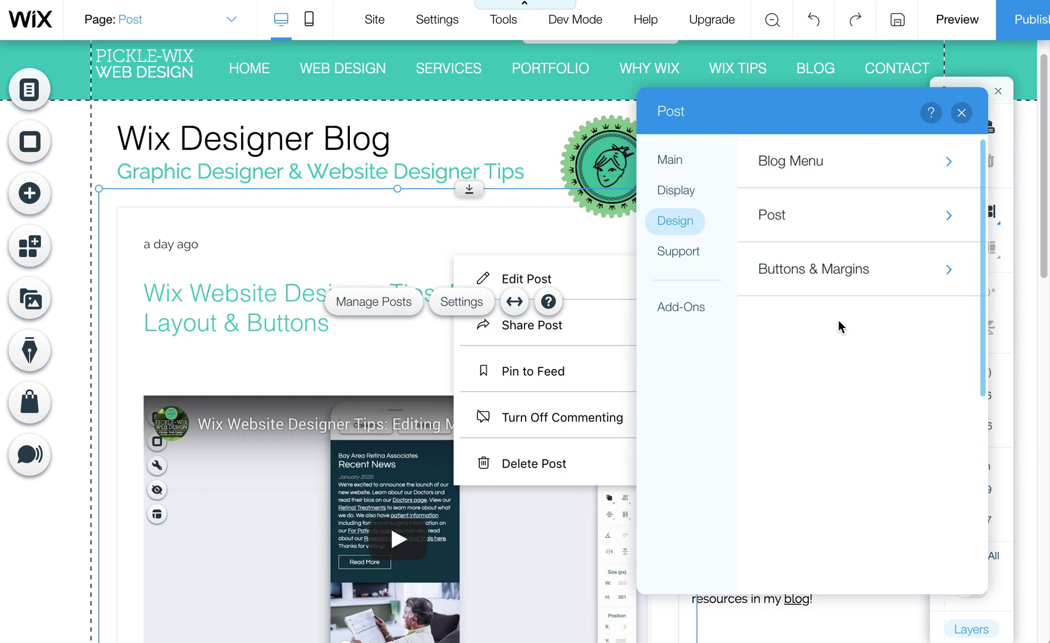
pyautogui.click(680, 168)
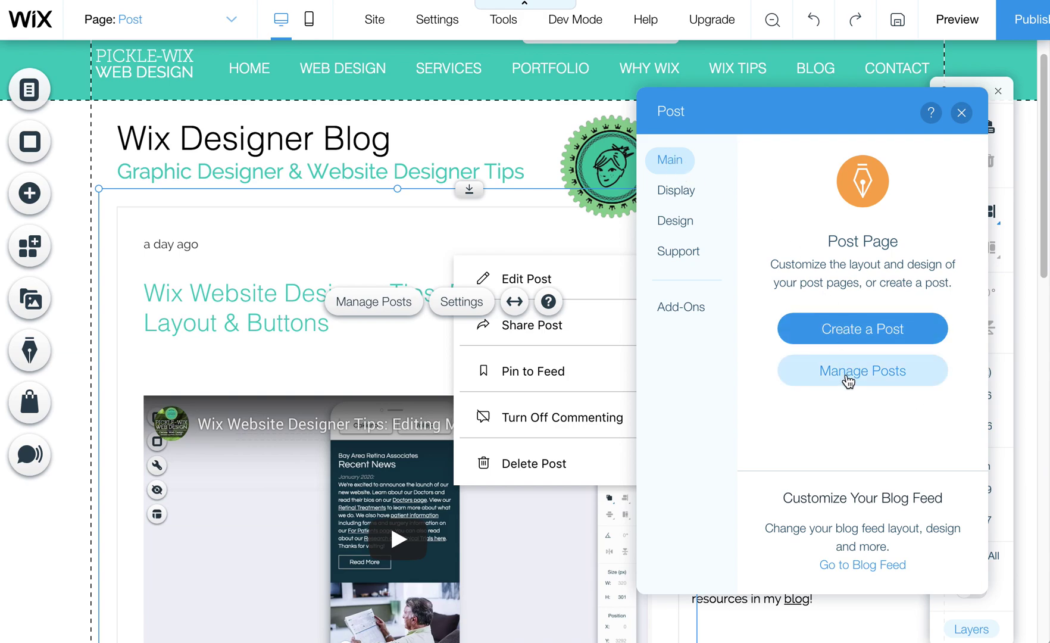
pyautogui.click(685, 196)
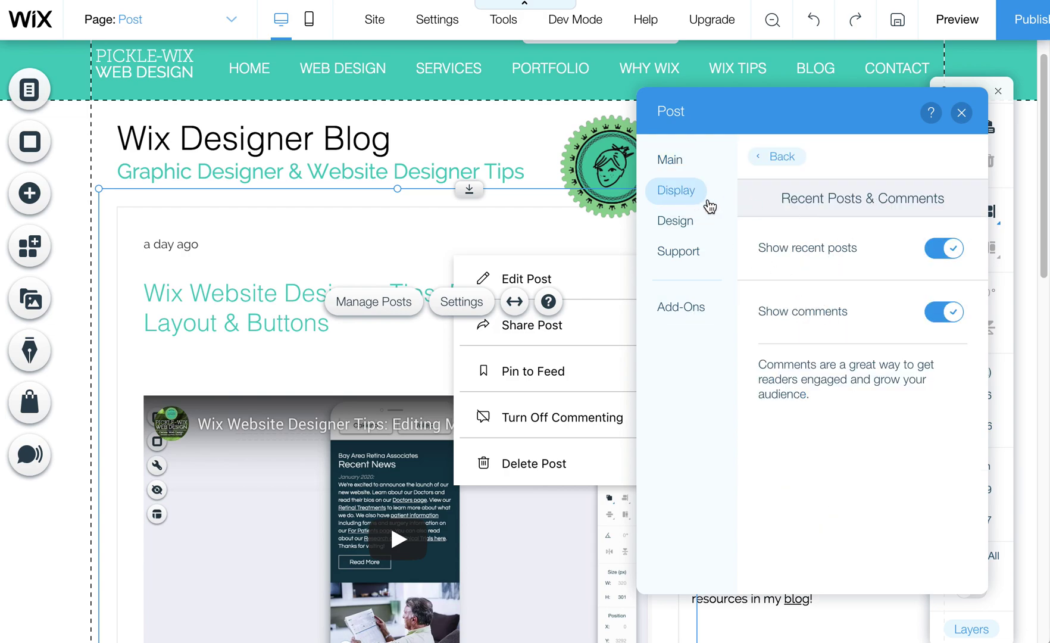
pyautogui.click(777, 156)
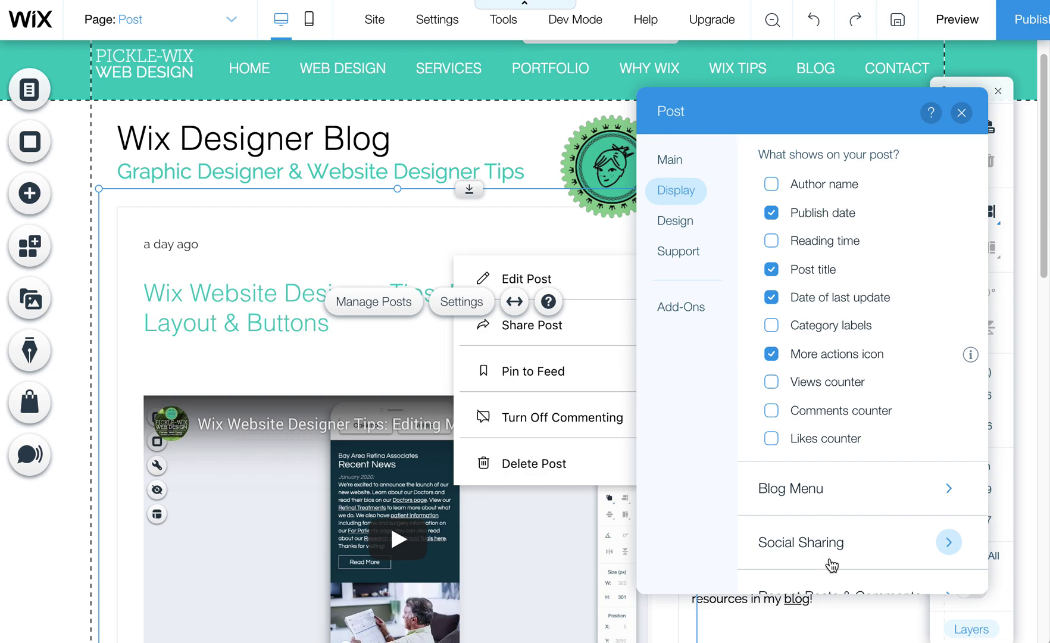
pyautogui.click(961, 113)
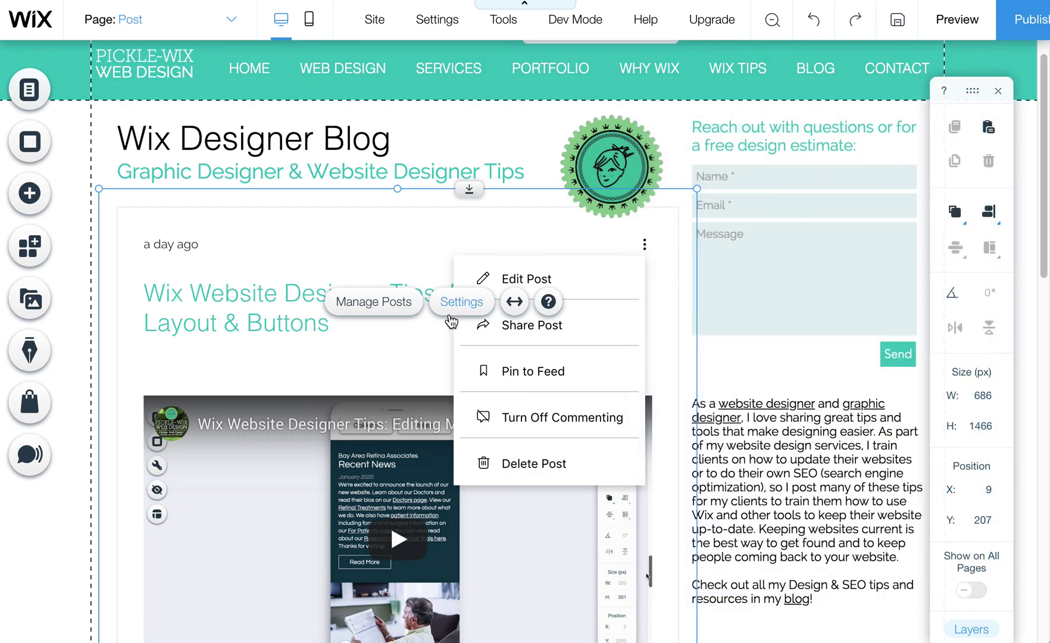